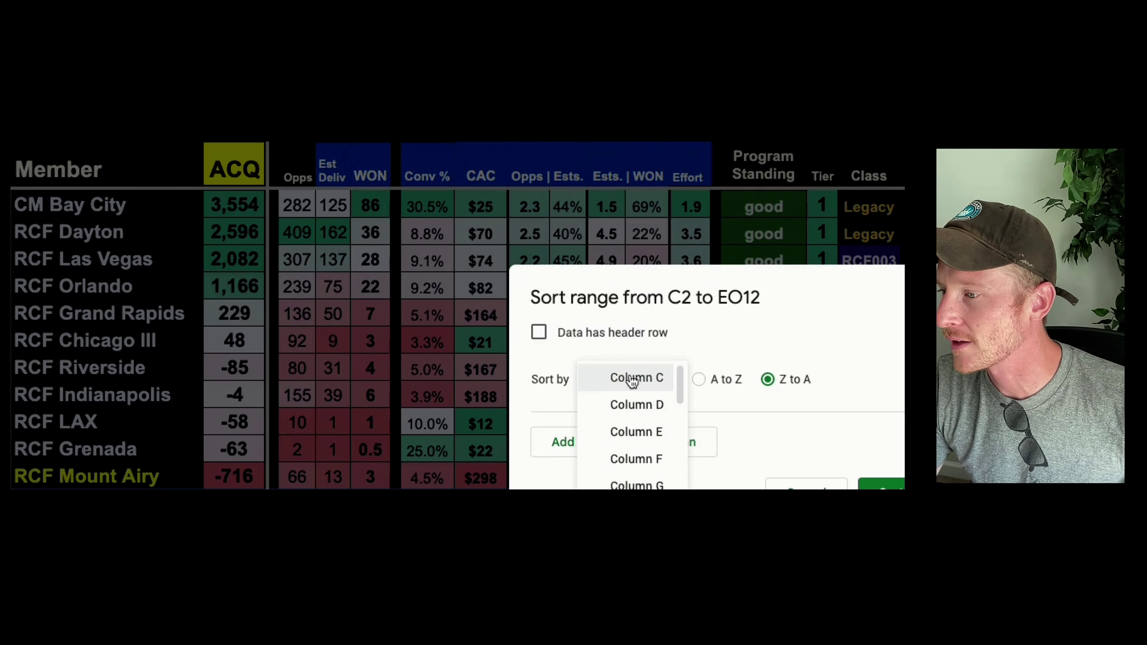
Sort the member range C2 to EO12 by Column H from Z to A
left_click(637, 512)
left_click(885, 486)
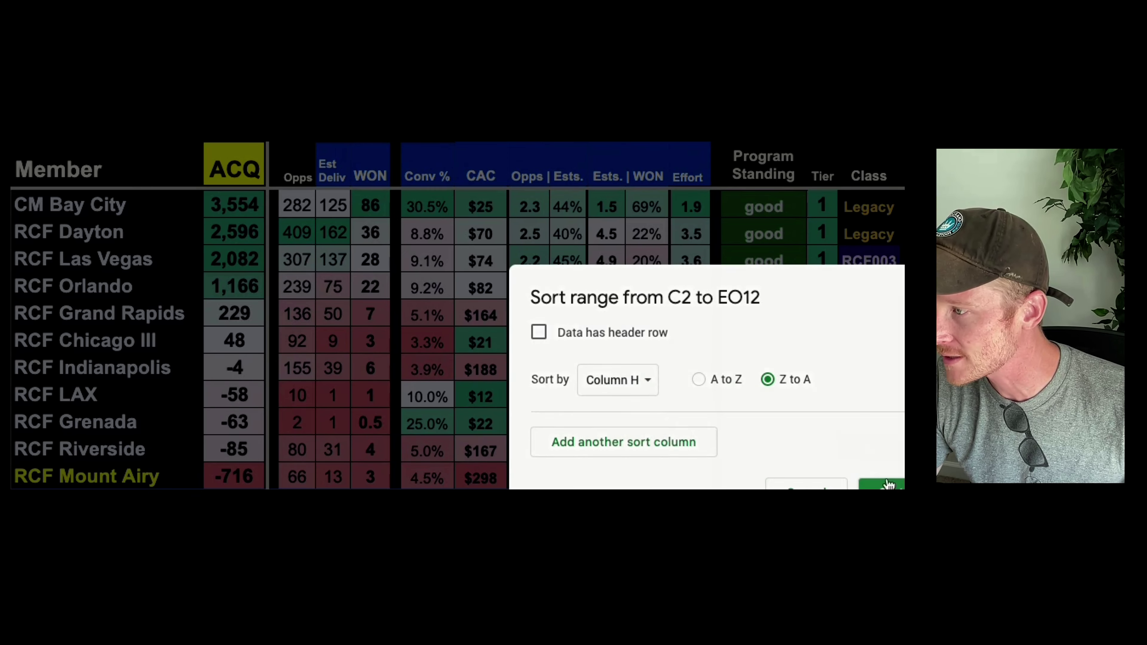
left_click(581, 368)
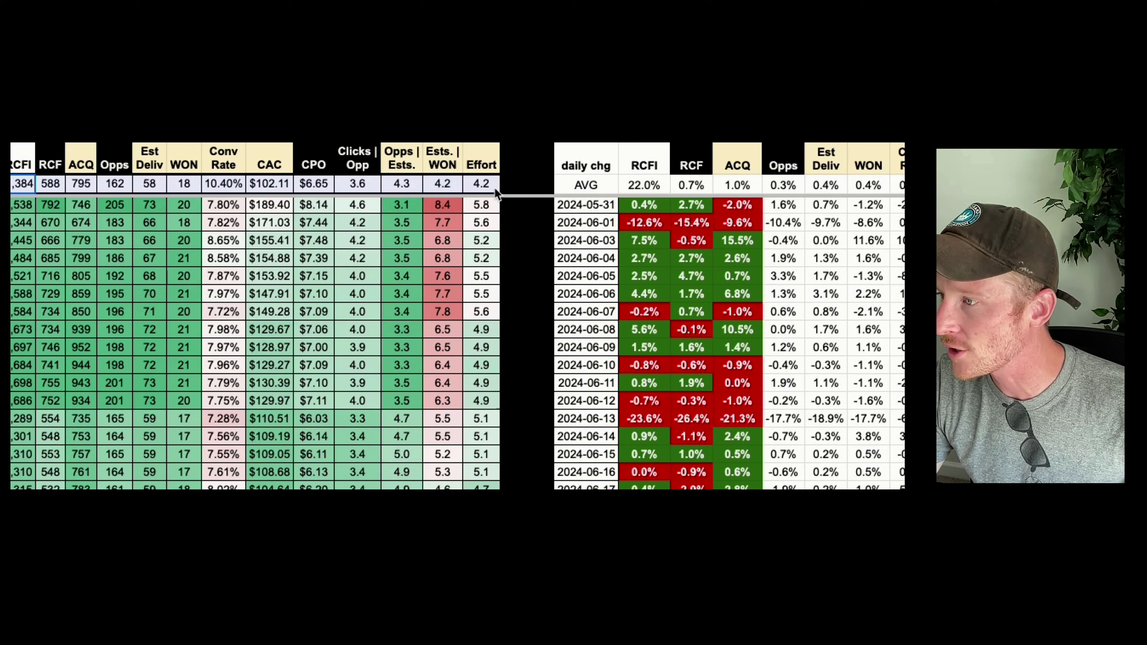
Copy the averages row above the daily log and paste it as values only into the log's next row further down
key("ctrl+c")
left_click(113, 456)
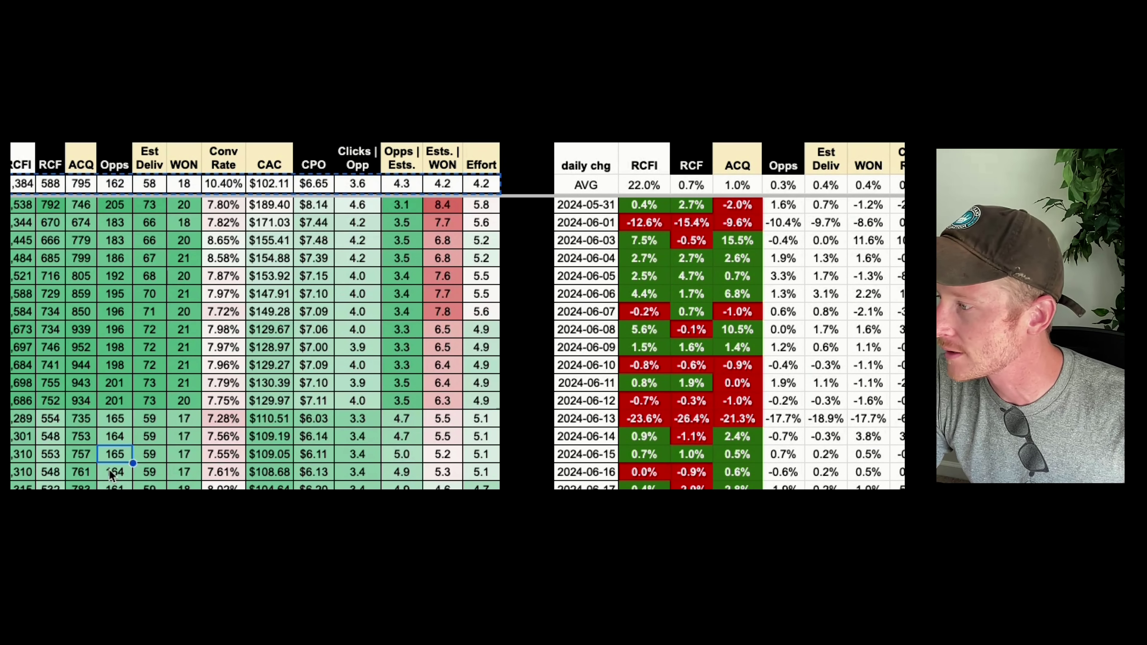
scroll(112, 479, "left", 1)
left_click(32, 508)
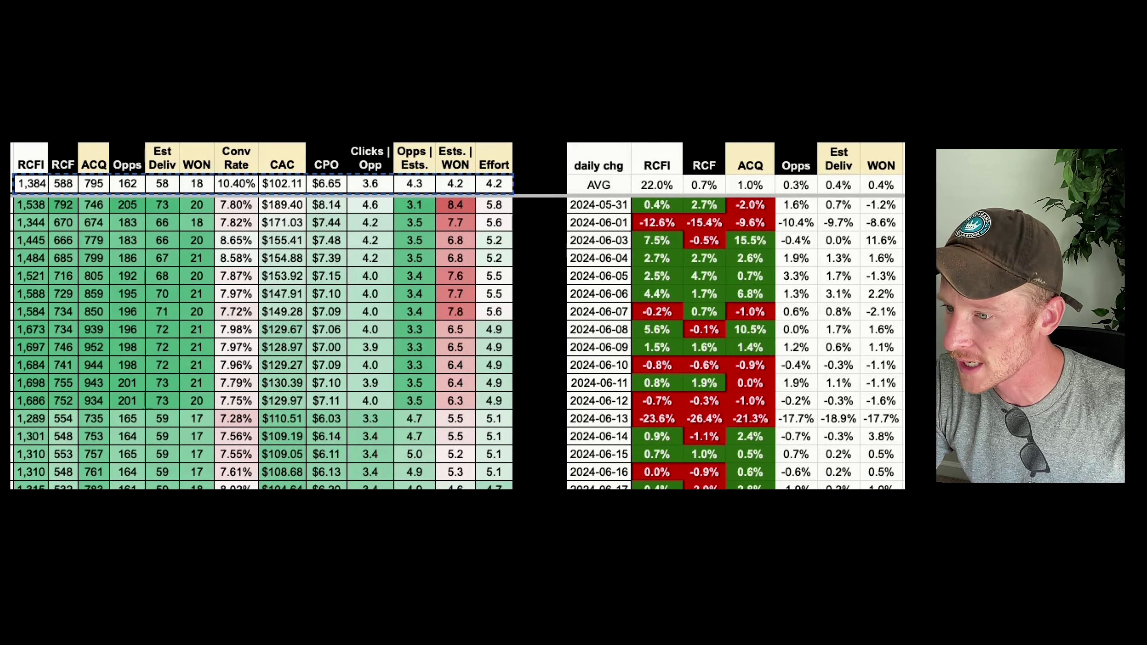
key("ctrl+shift+v")
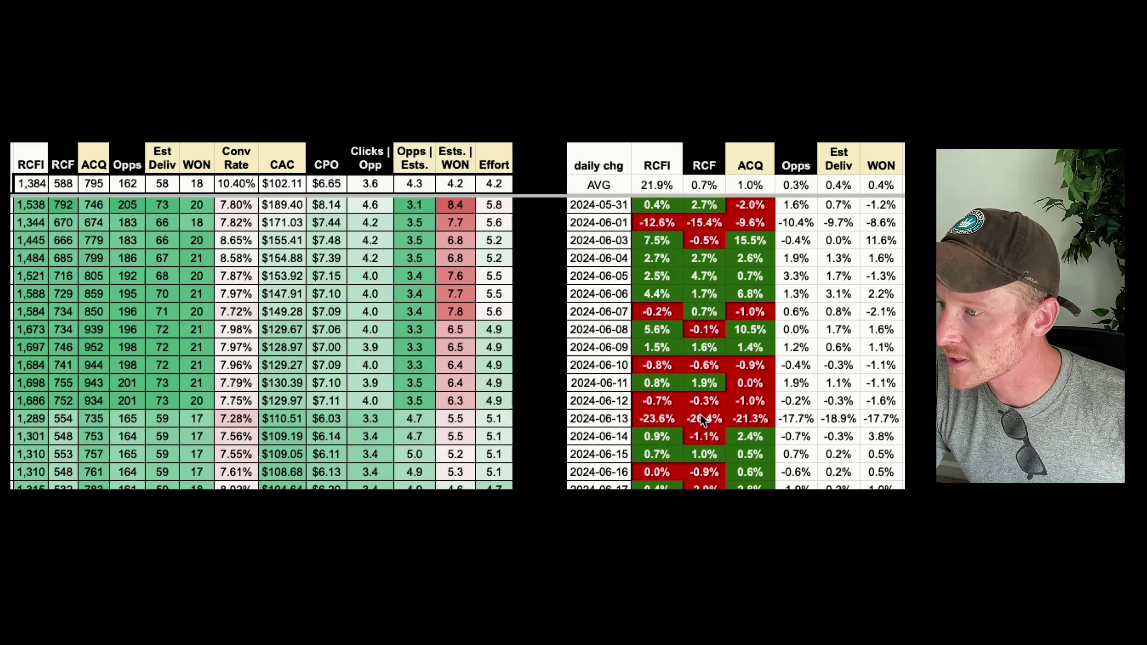
Examine the 2024-06-13 daily changes for RCFI, RCF and ACQ
left_click_drag(638, 420, 771, 420)
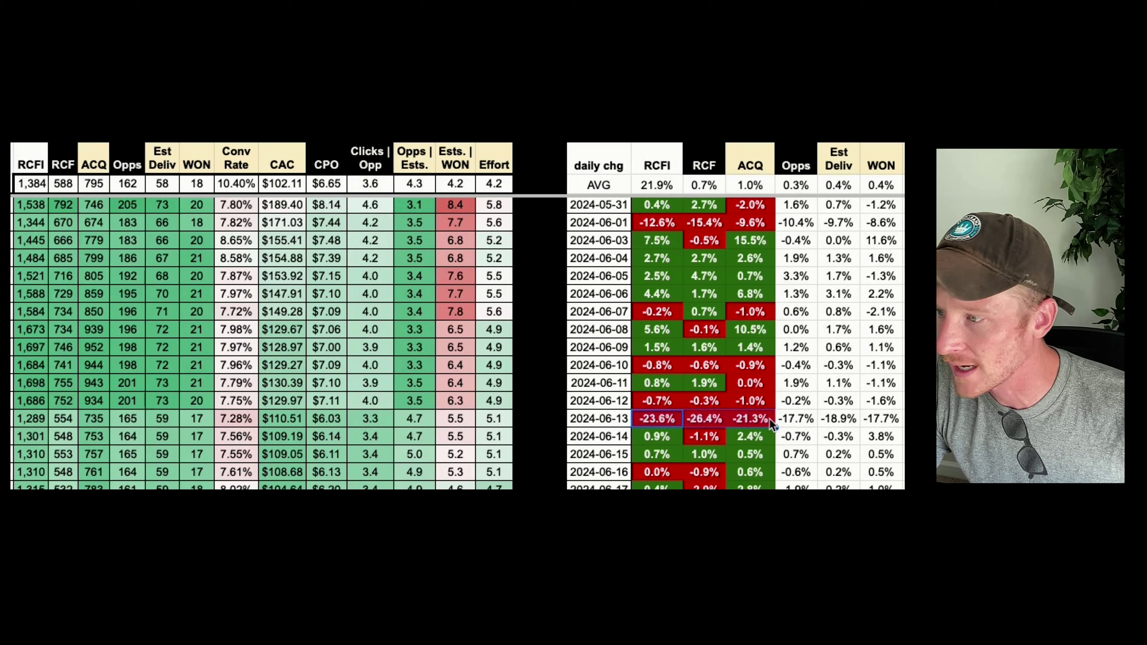
left_click(519, 445)
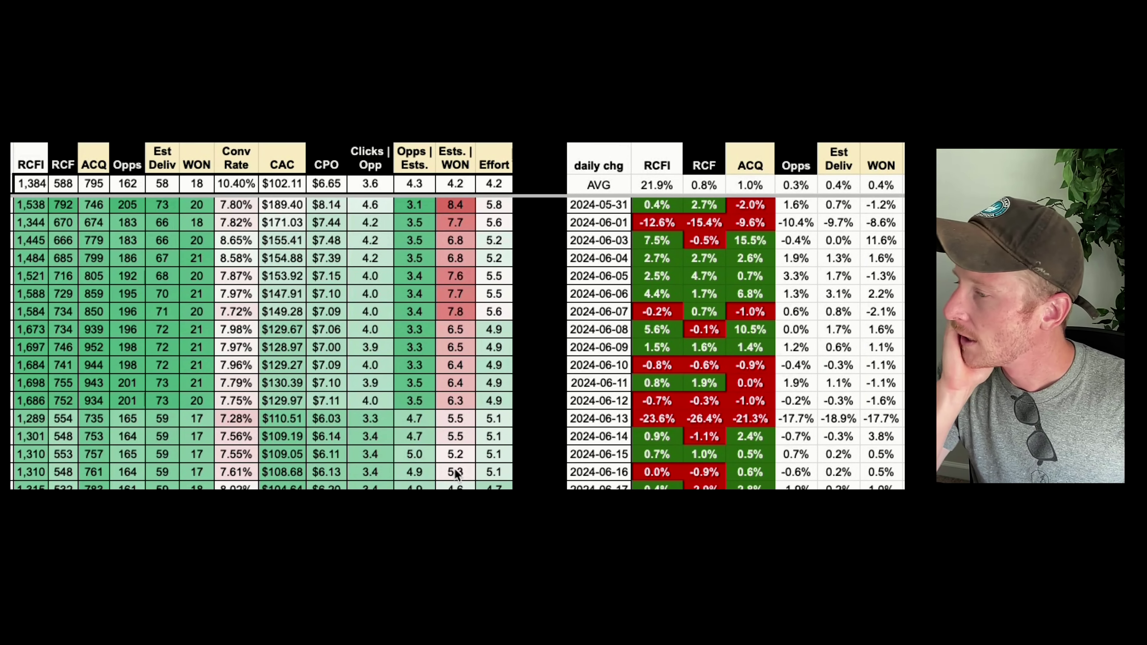
left_click(292, 442)
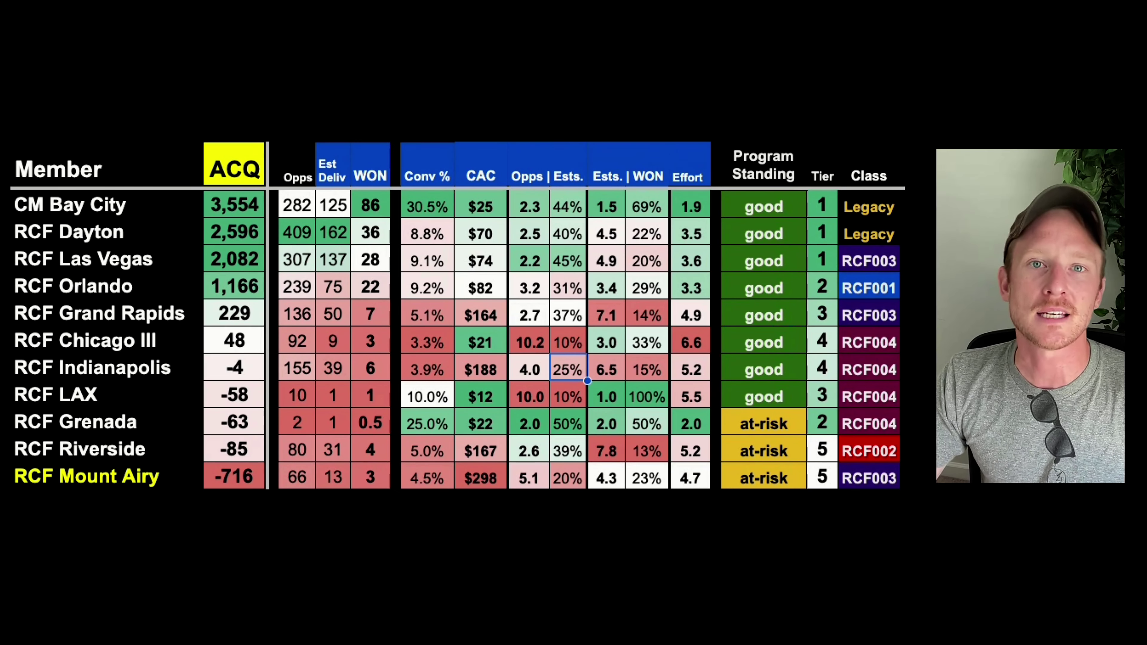
Highlight the member list from CM Bay City through RCF Mount Airy to review who is on the scoreboard
left_click(65, 208)
left_click(76, 480, "shift")
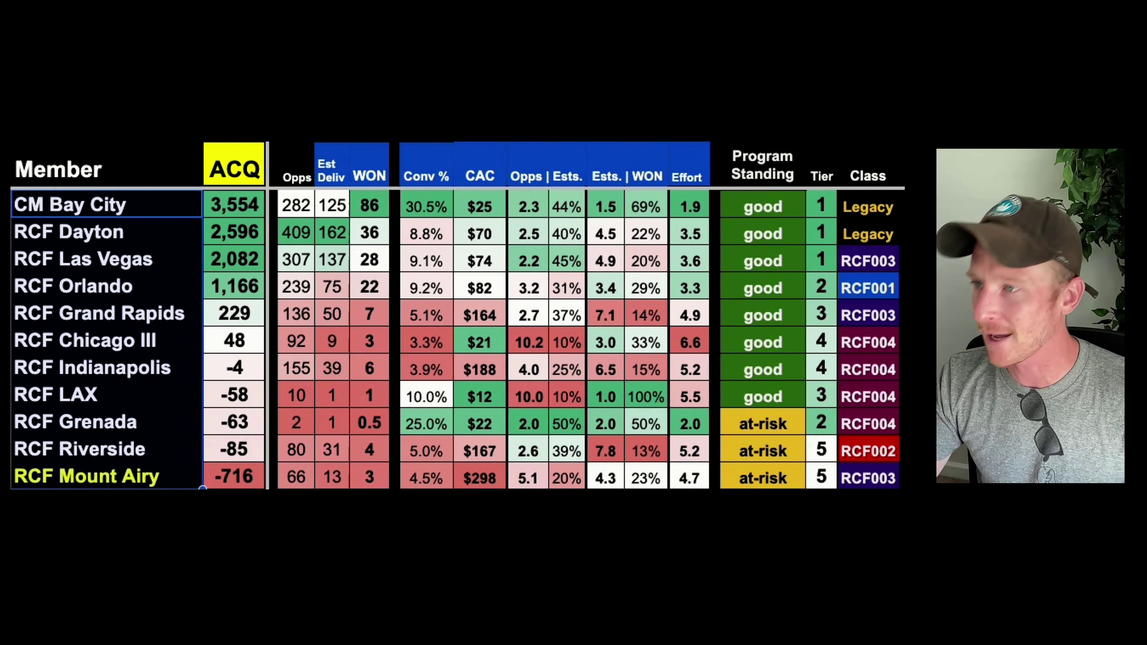
left_click(273, 476)
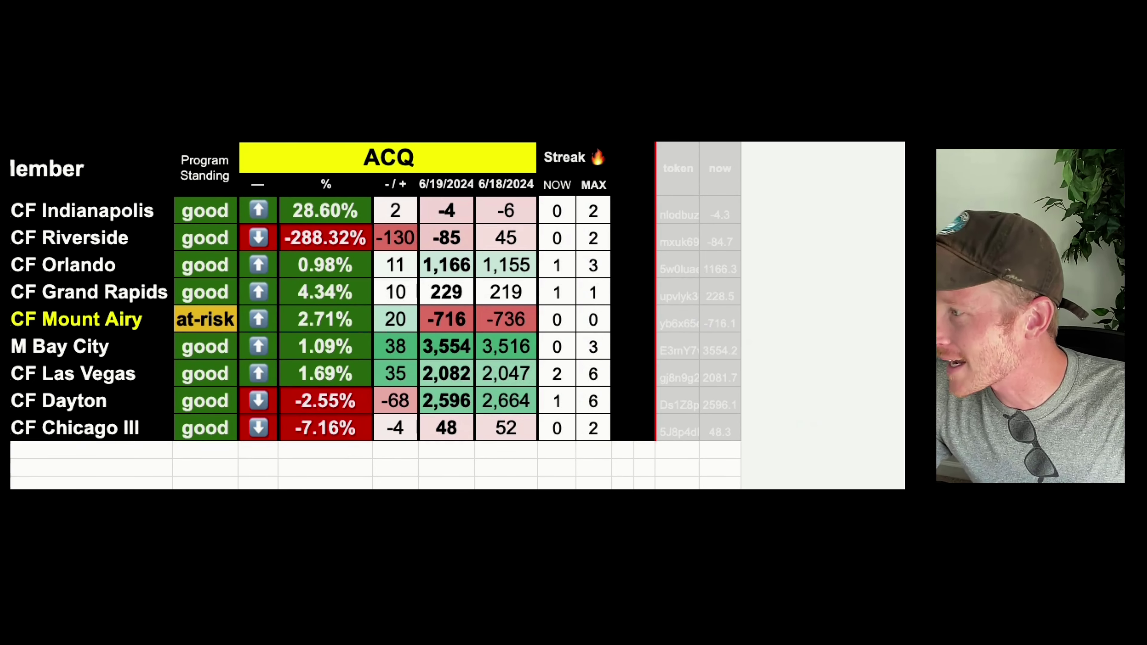
Sort the ACQ comparison rows A3 to O11 by Column F from Z to A, with no header row
left_click_drag(4, 211, 5, 427)
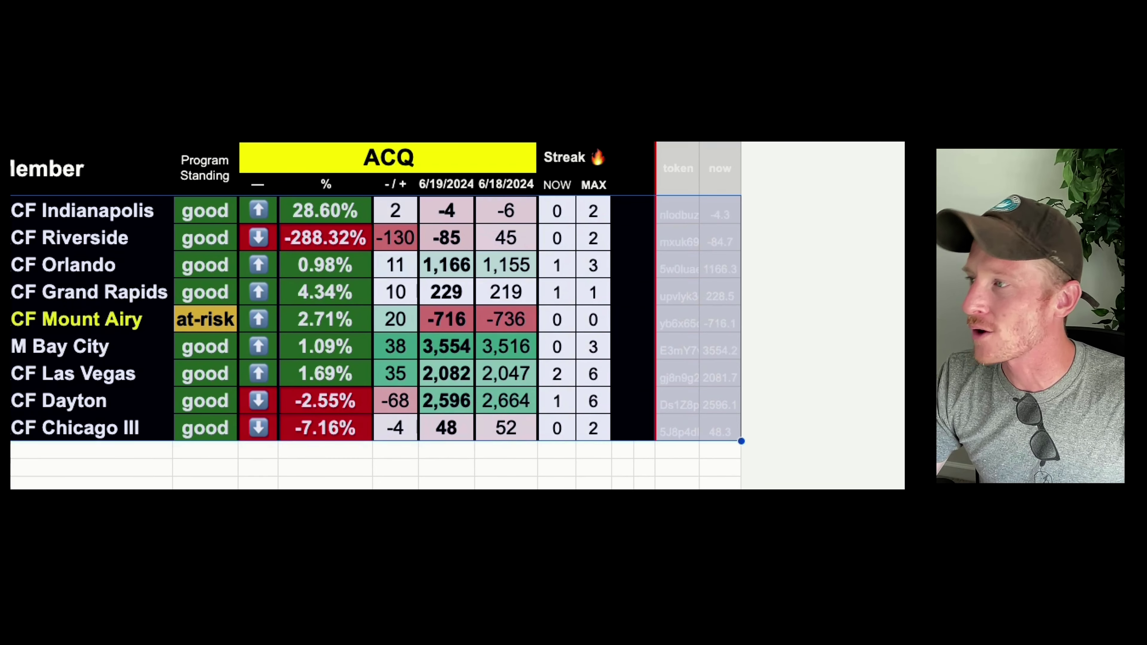
left_click(180, 42)
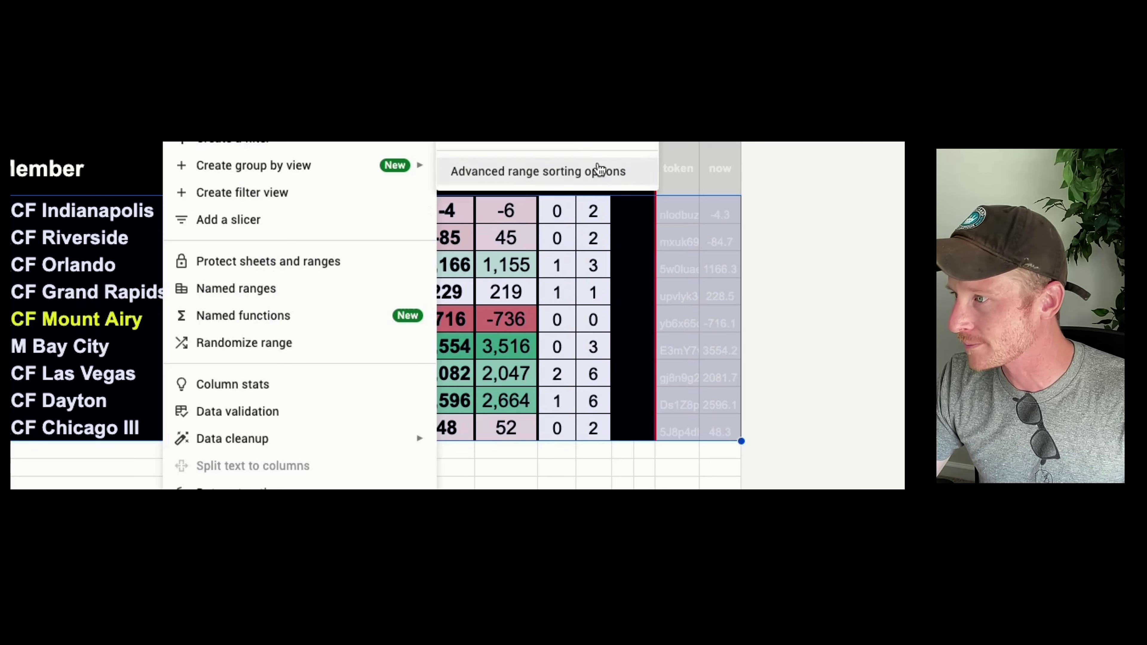
left_click(597, 171)
left_click(769, 381)
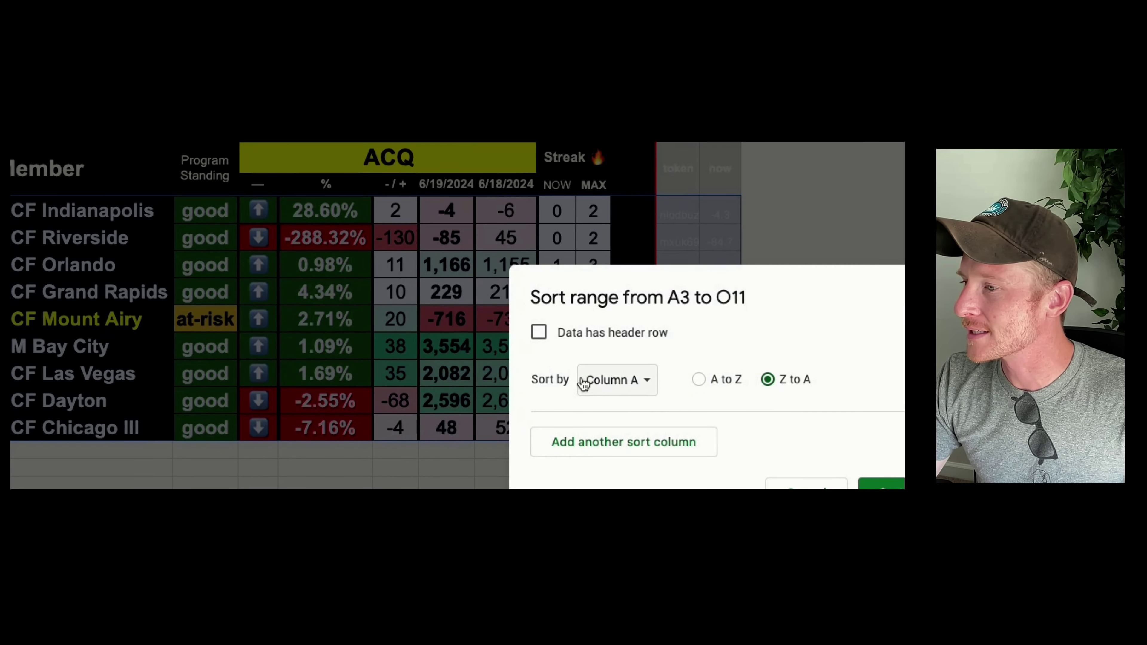
left_click(617, 380)
left_click(637, 514)
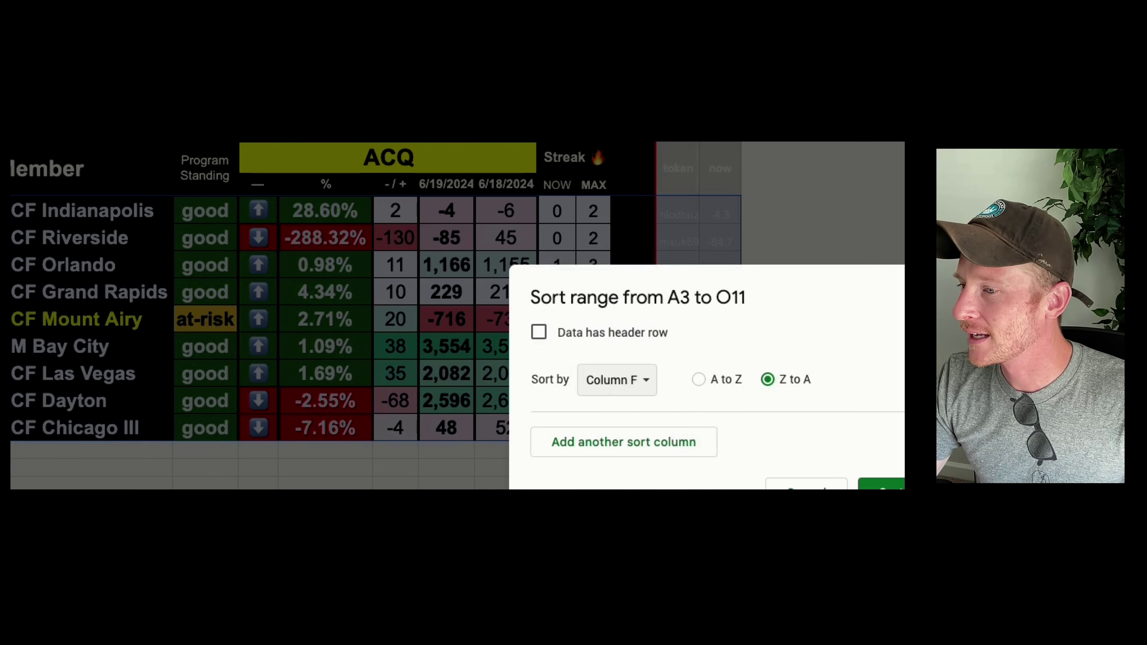
left_click(881, 488)
key("Escape")
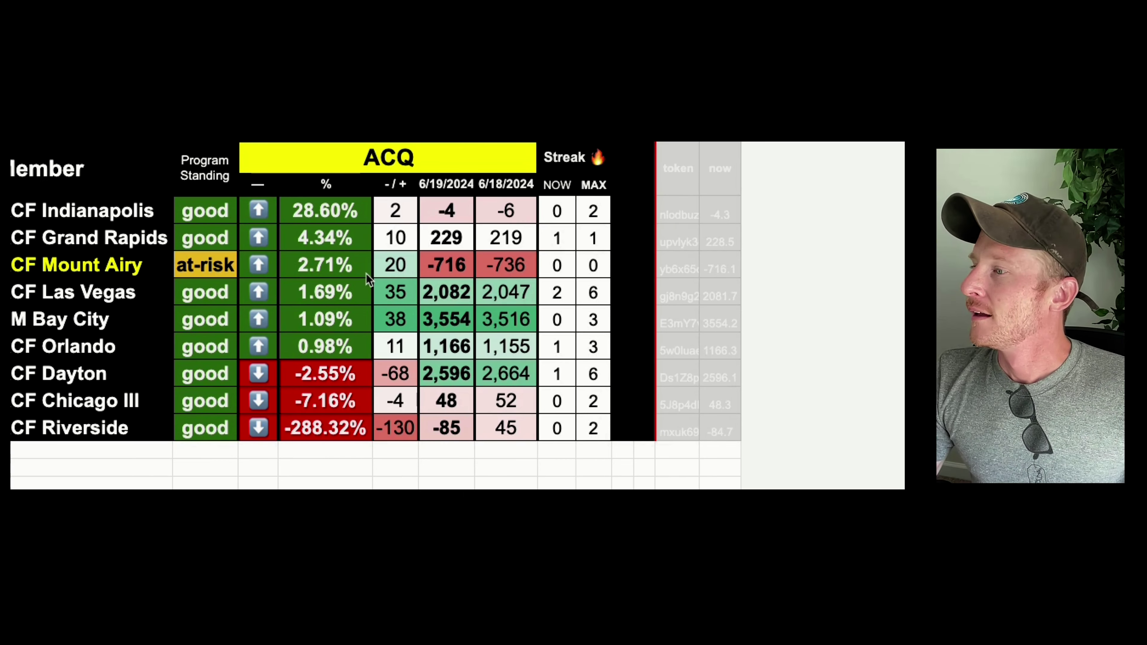
Review RCF Indianapolis's row, covering its ACQ percentage change, 6/19/2024 score, and current and maximum streak
left_click(138, 221)
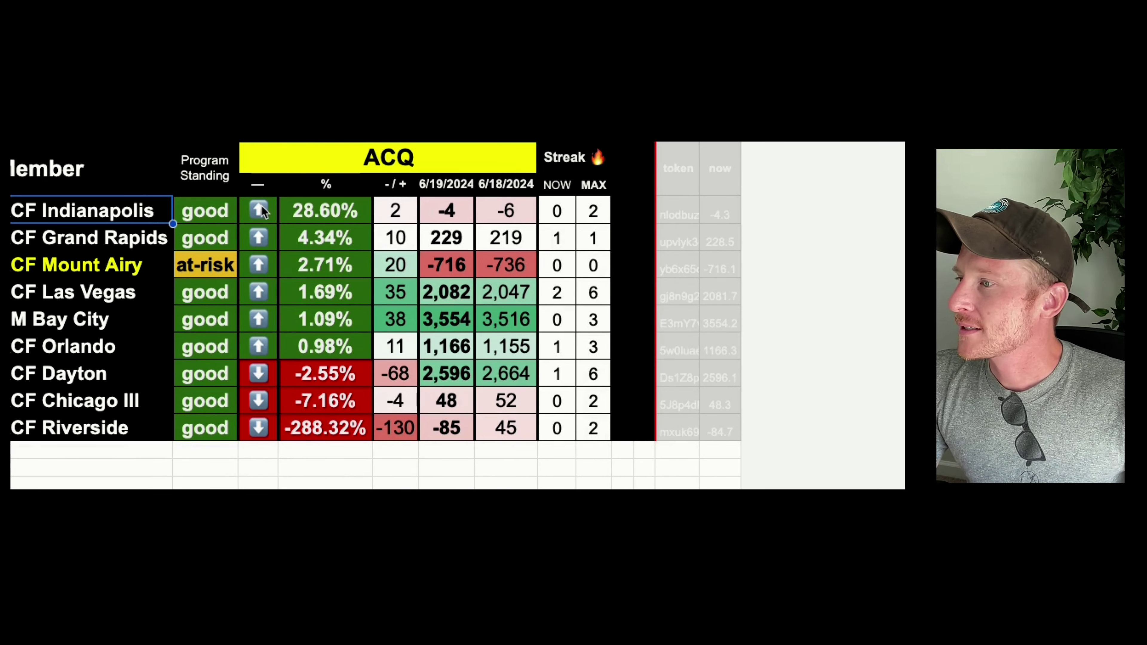
left_click(329, 214)
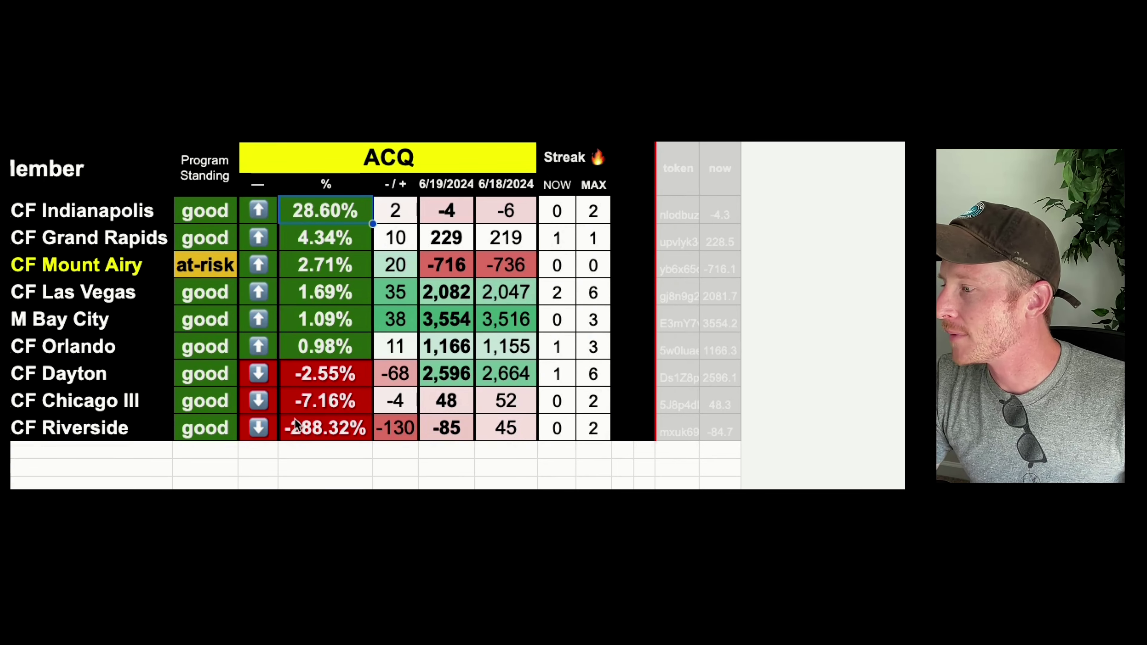
scroll(295, 421, "down", 1)
left_click(462, 211)
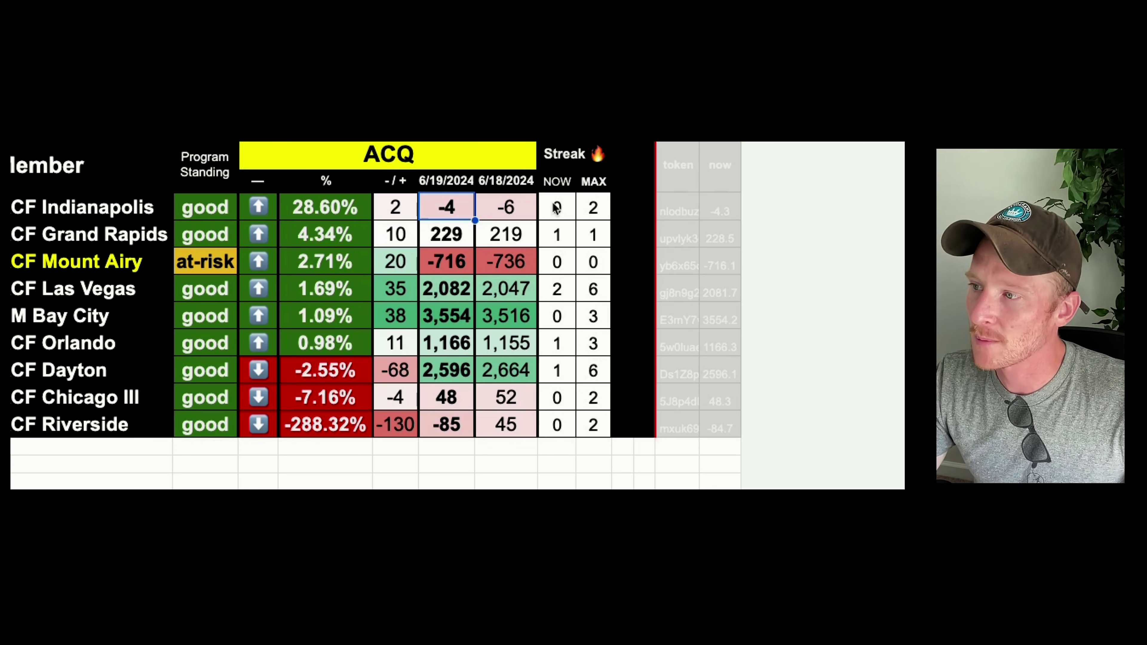
key("Right")
key("Right")
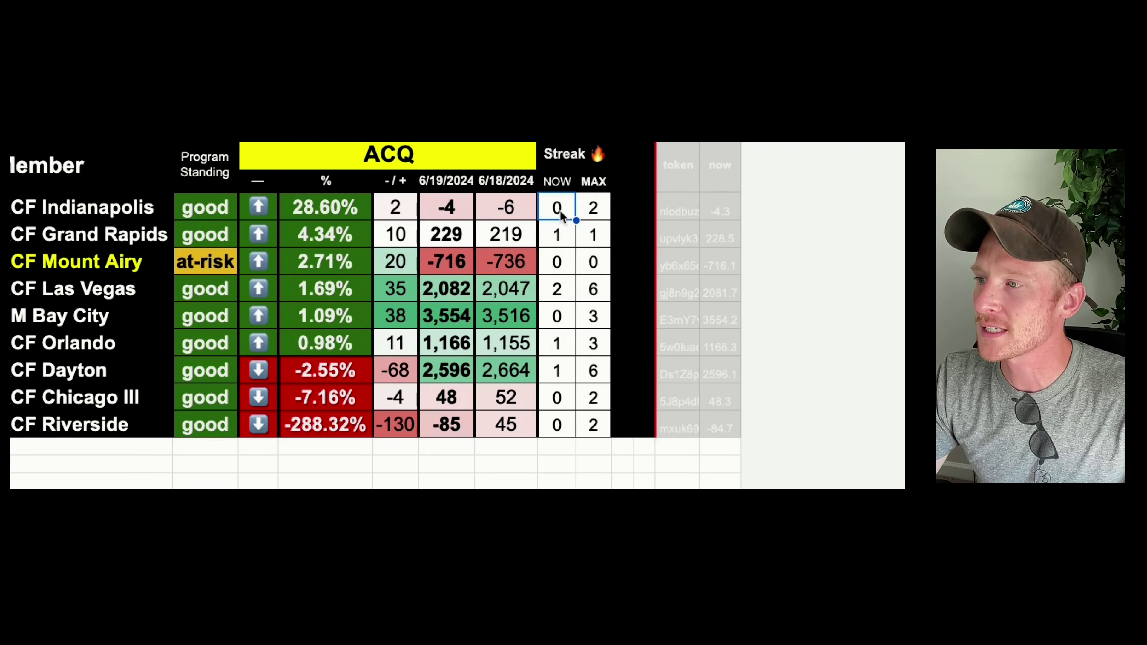
left_click(585, 211)
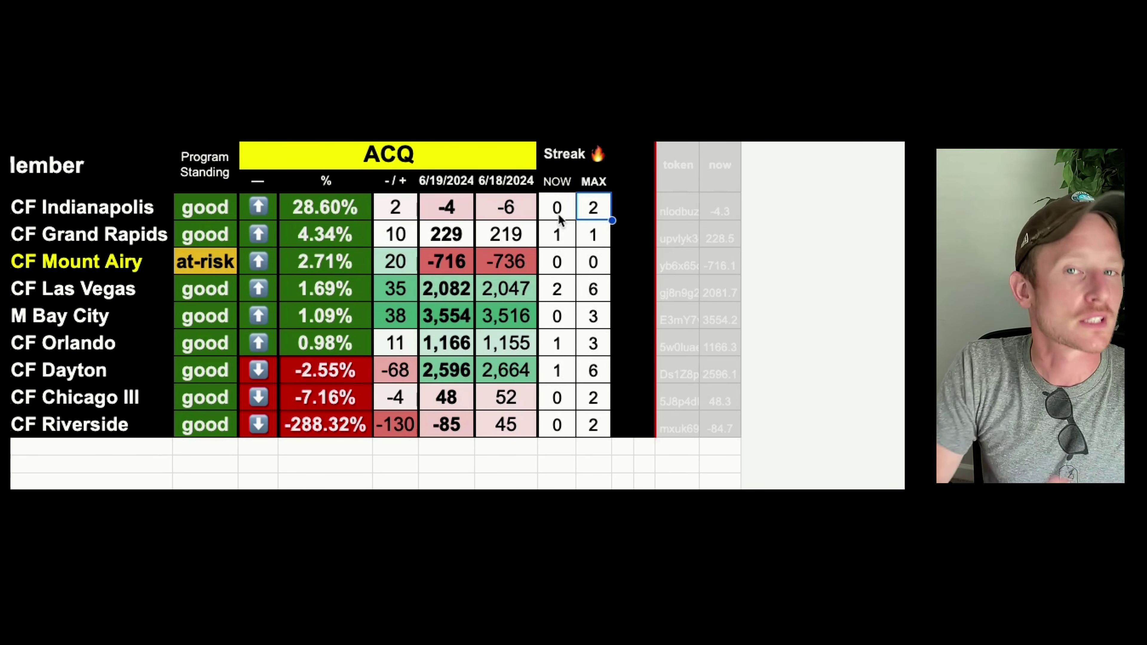
Set both the current and the maximum streak of RCF Grand Rapids to 2
left_click(721, 241)
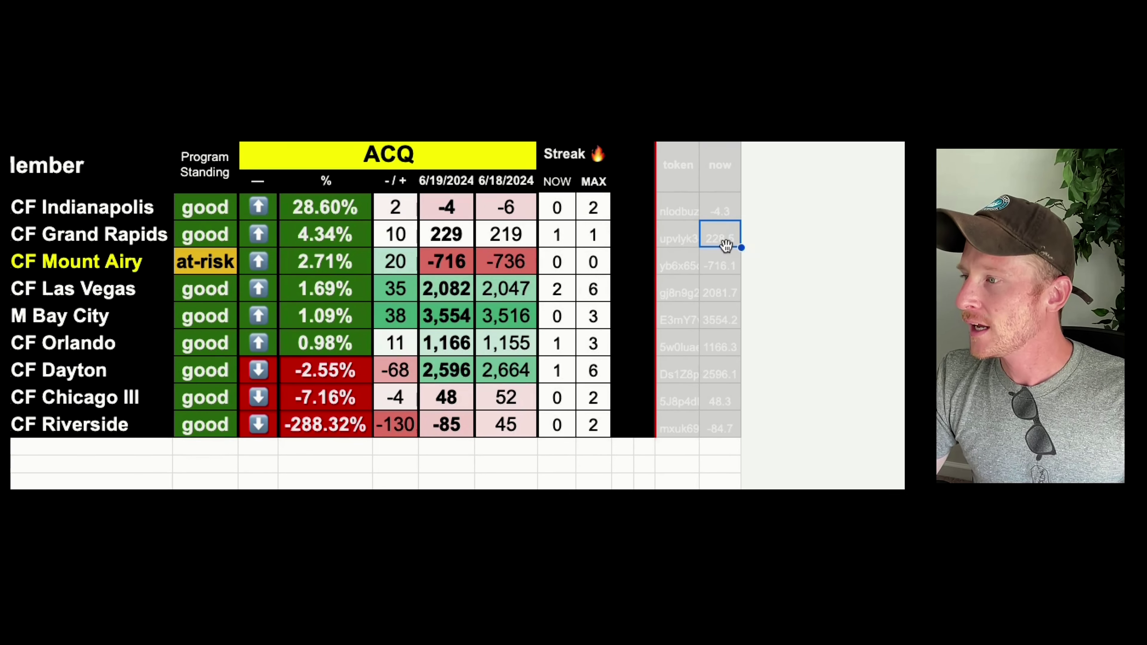
left_click(562, 237)
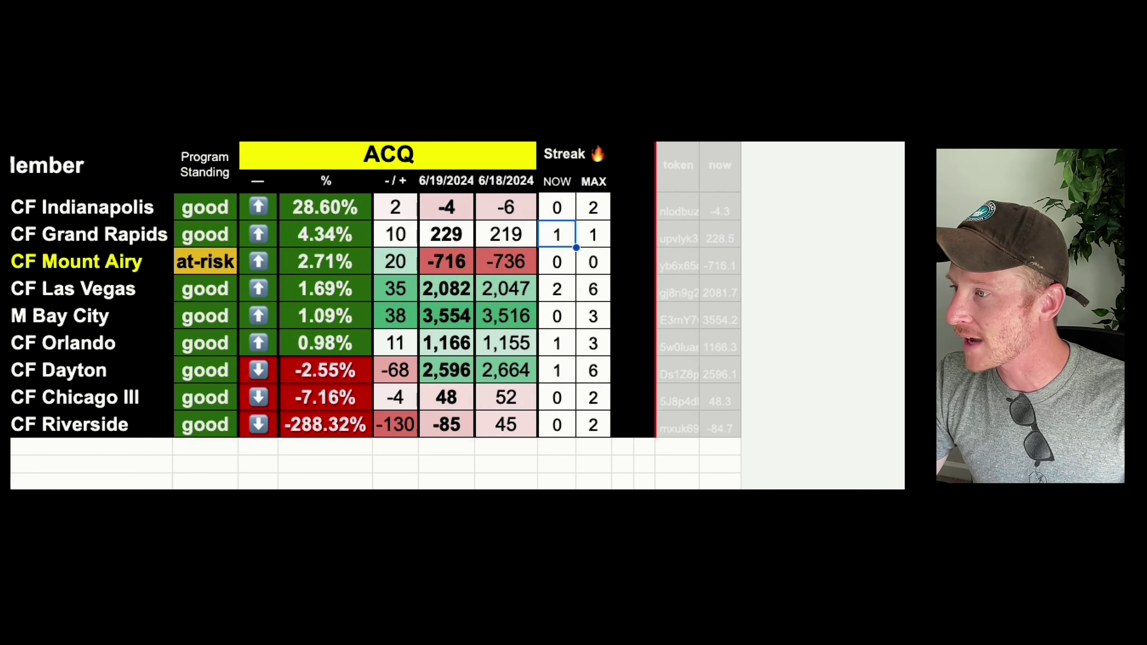
type("2")
key("Tab")
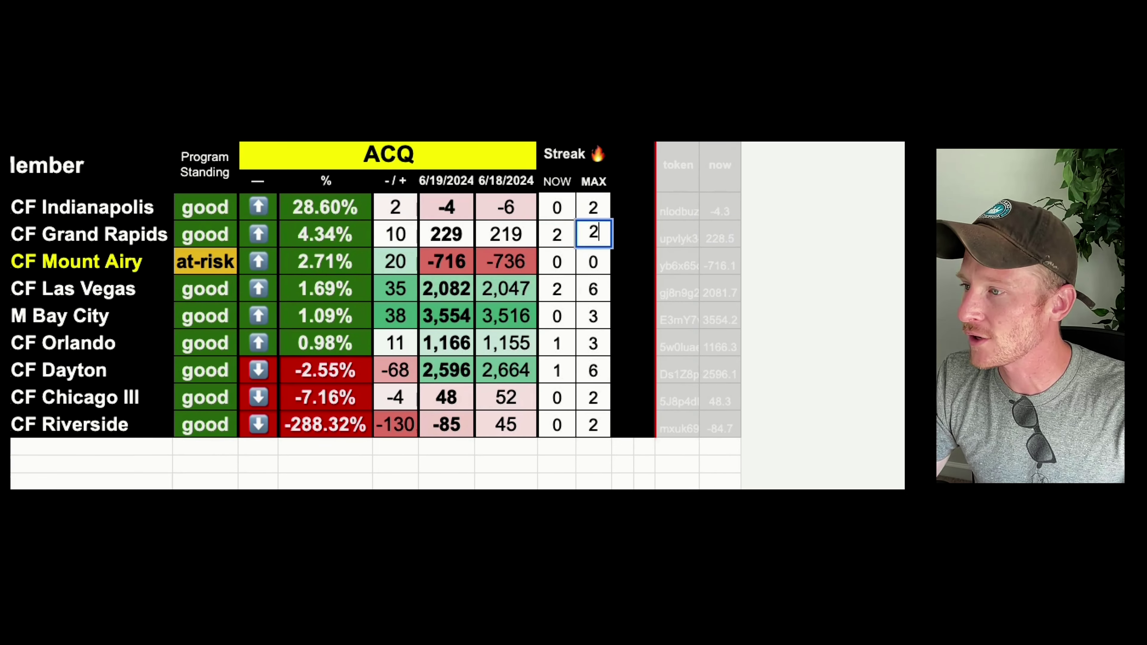
key("Down")
key("Left")
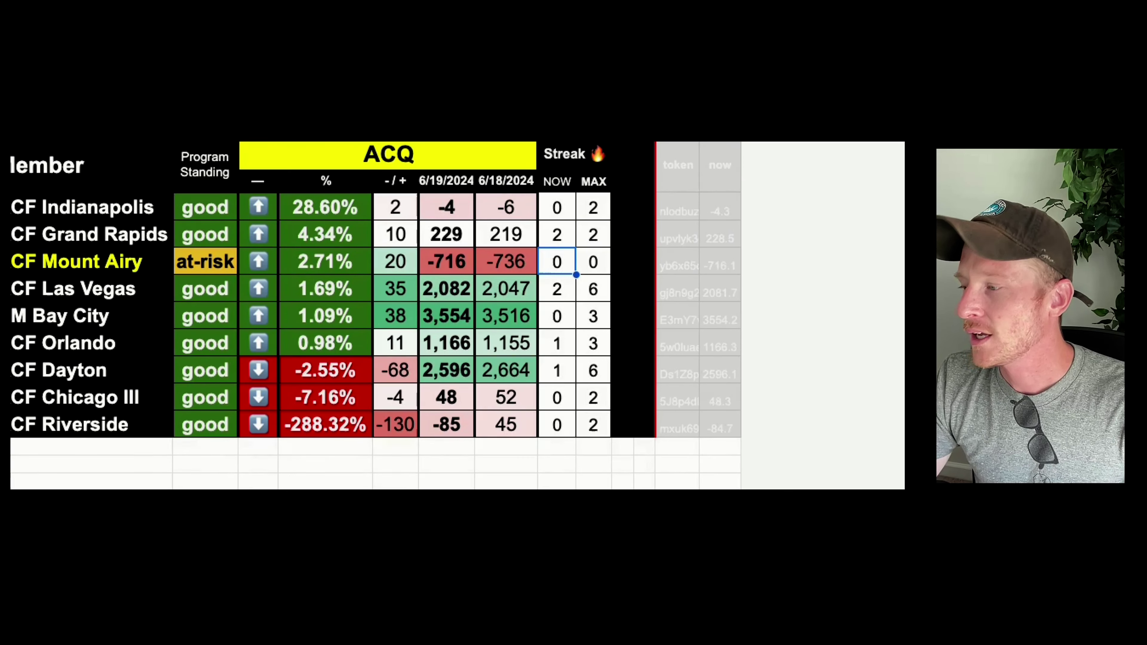
Update the current streaks to 3 for RCF Las Vegas, 1 for CM Bay City, 2 for RCF Orlando and 0 for RCF Dayton
key("Down")
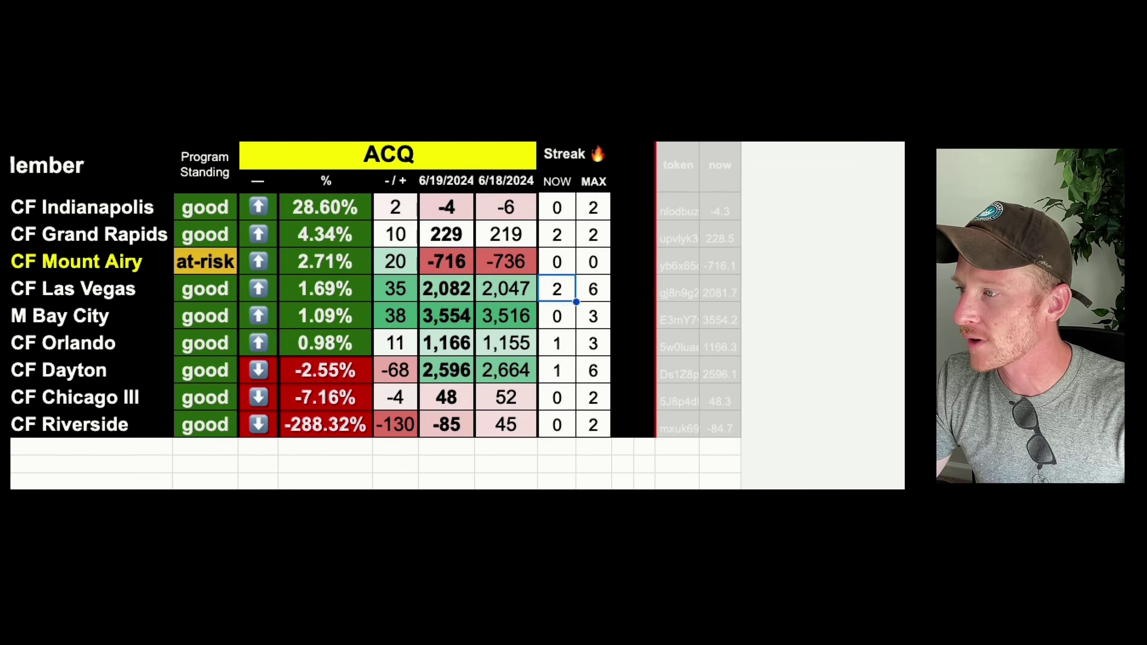
type("3")
key("Return")
type("1")
key("Return")
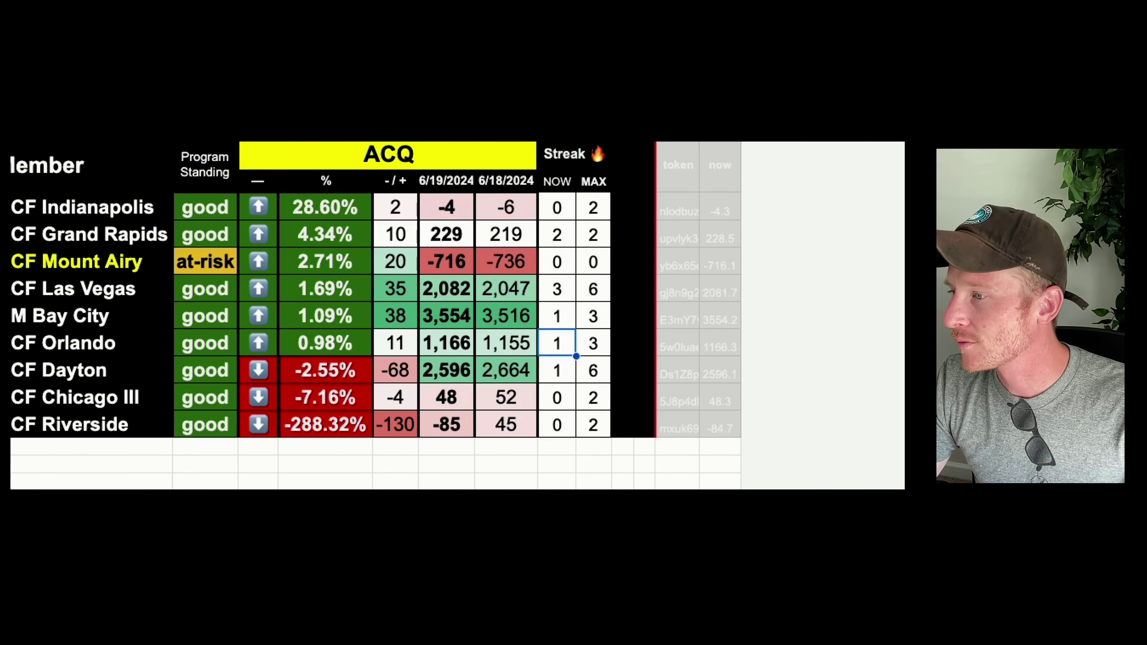
type("2")
key("Return")
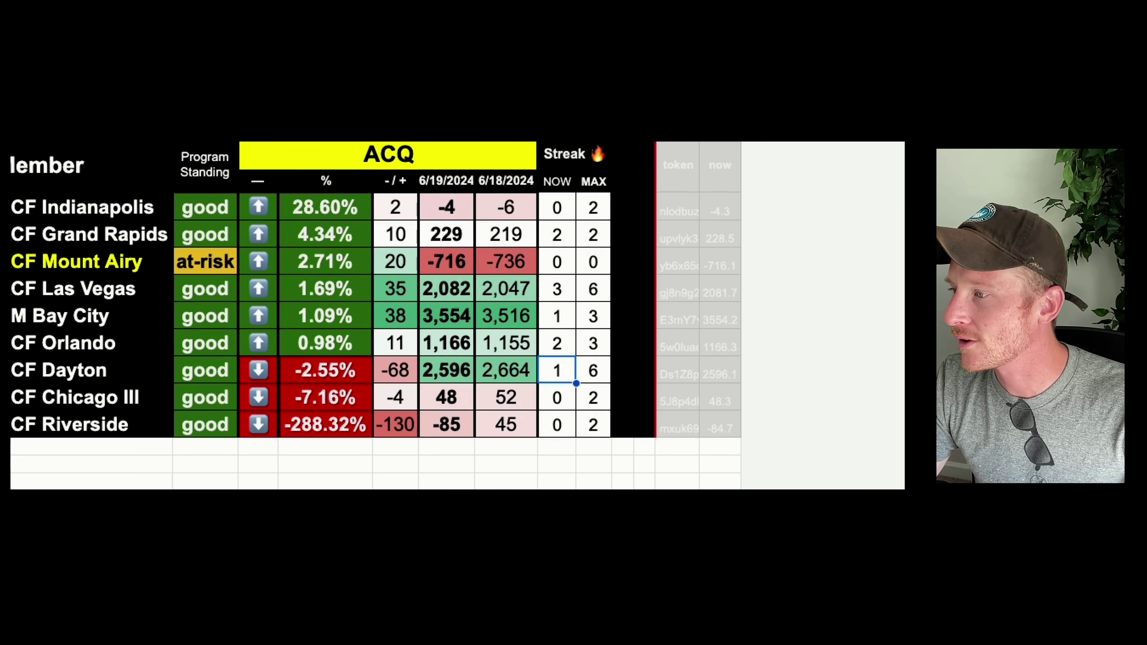
type("0")
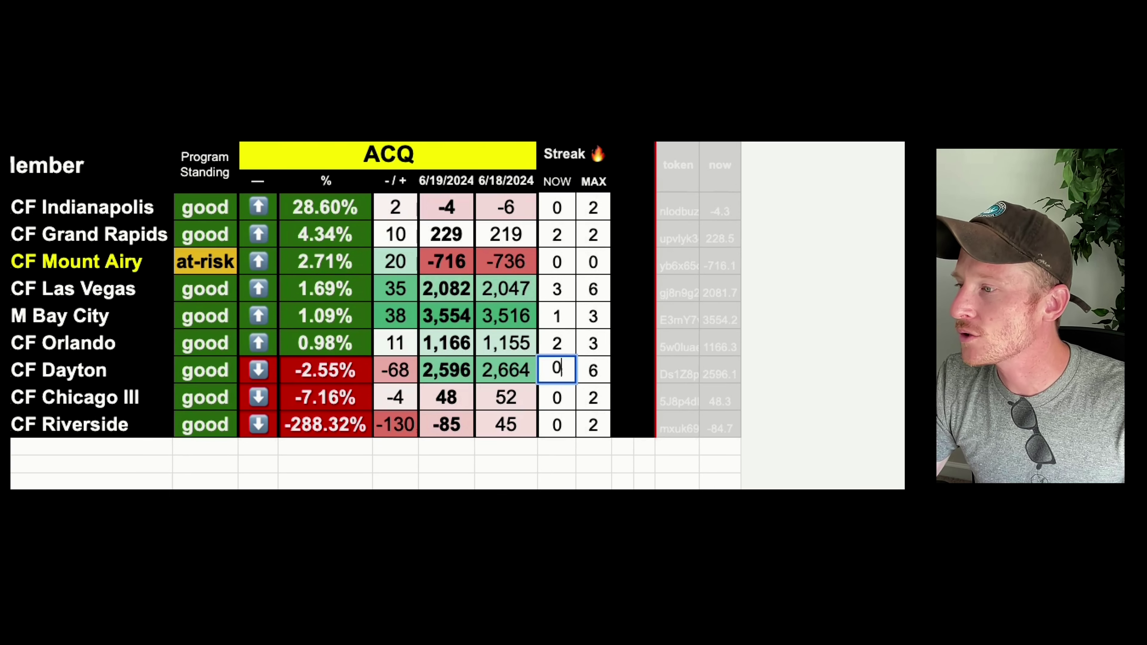
key("Return")
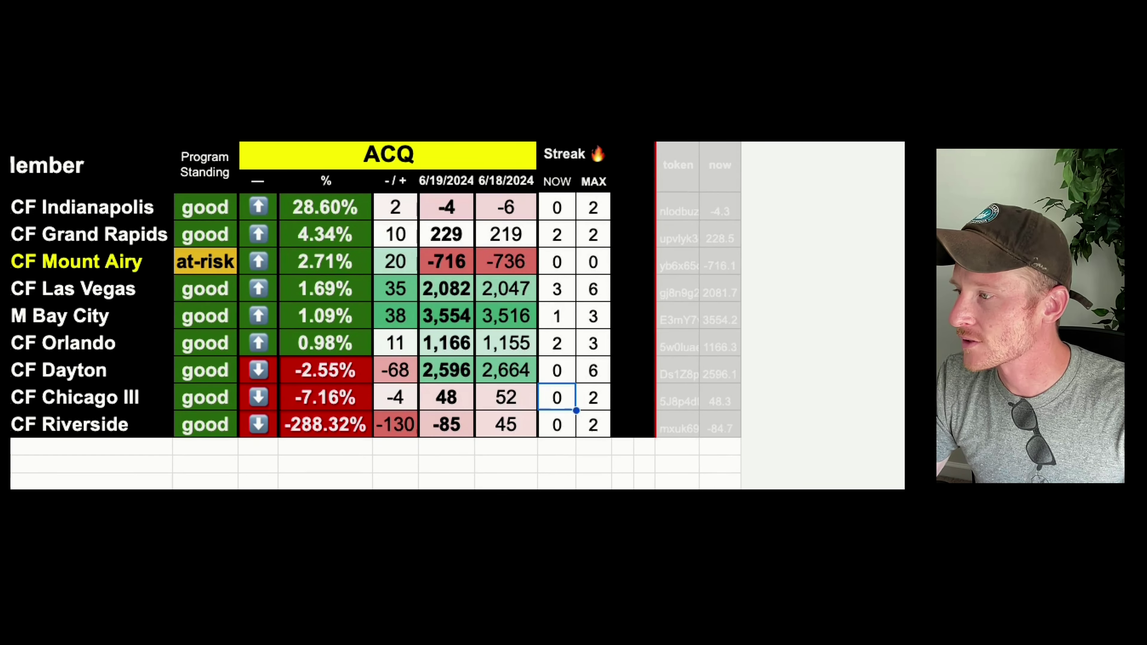
Check RCF Riverside's current streak, ACQ scores, point difference and percentage change
key("Down")
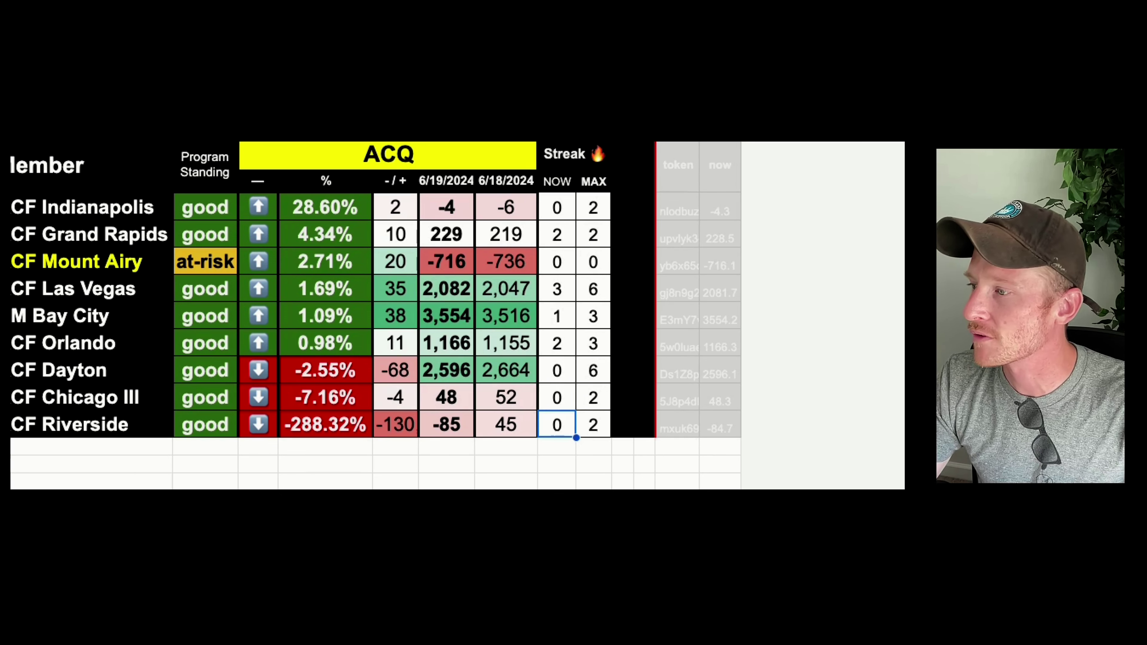
key("Left")
key("Left")
key("Left")
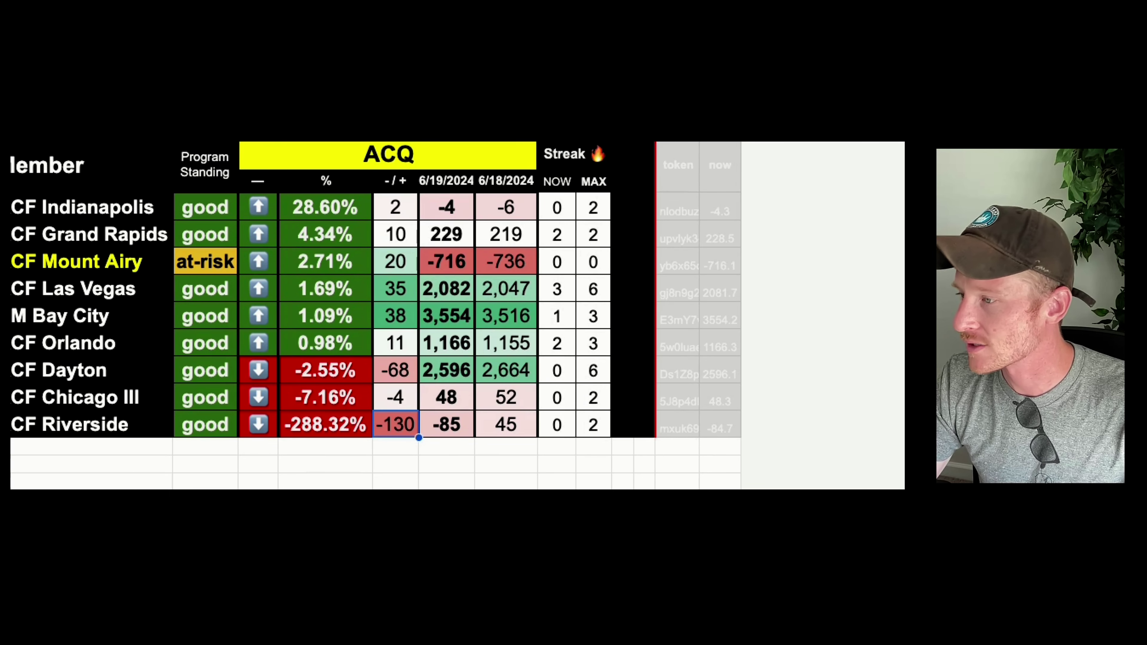
key("Left")
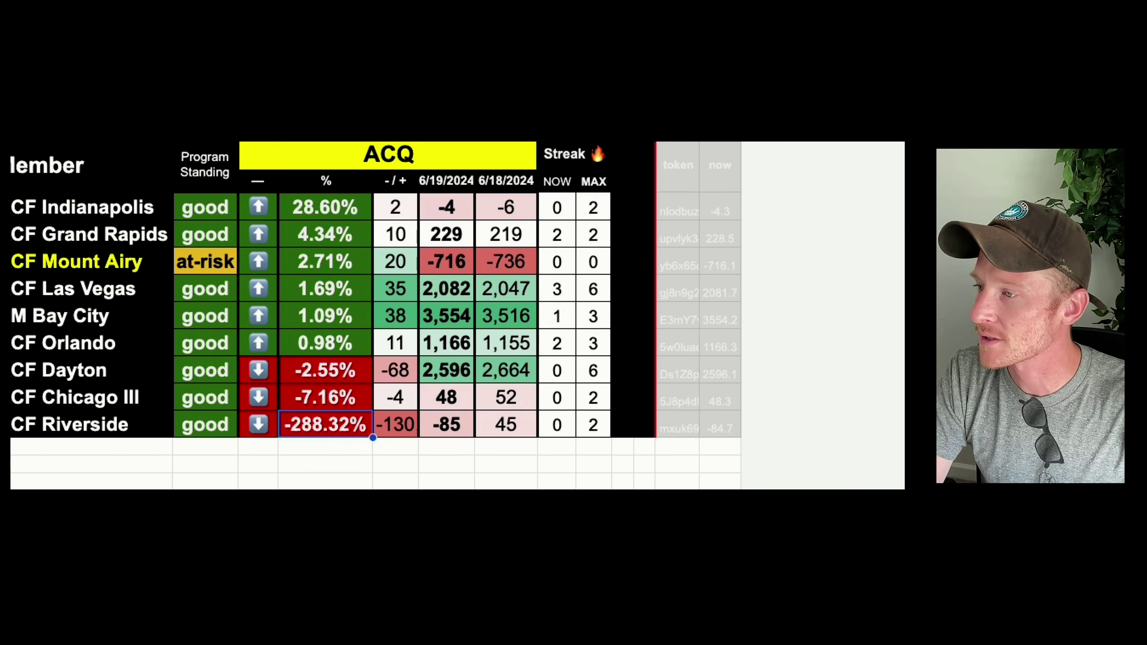
left_click(719, 343)
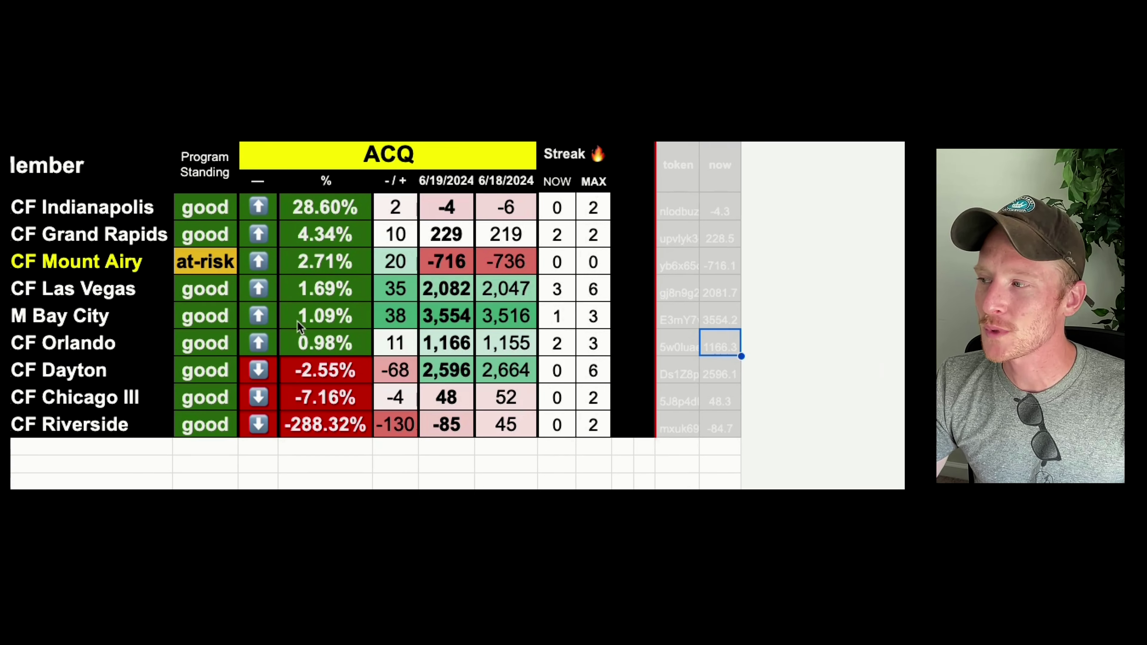
Return to the member scoreboard and view its medal points, launch date and CRM audit columns
left_click(139, 245)
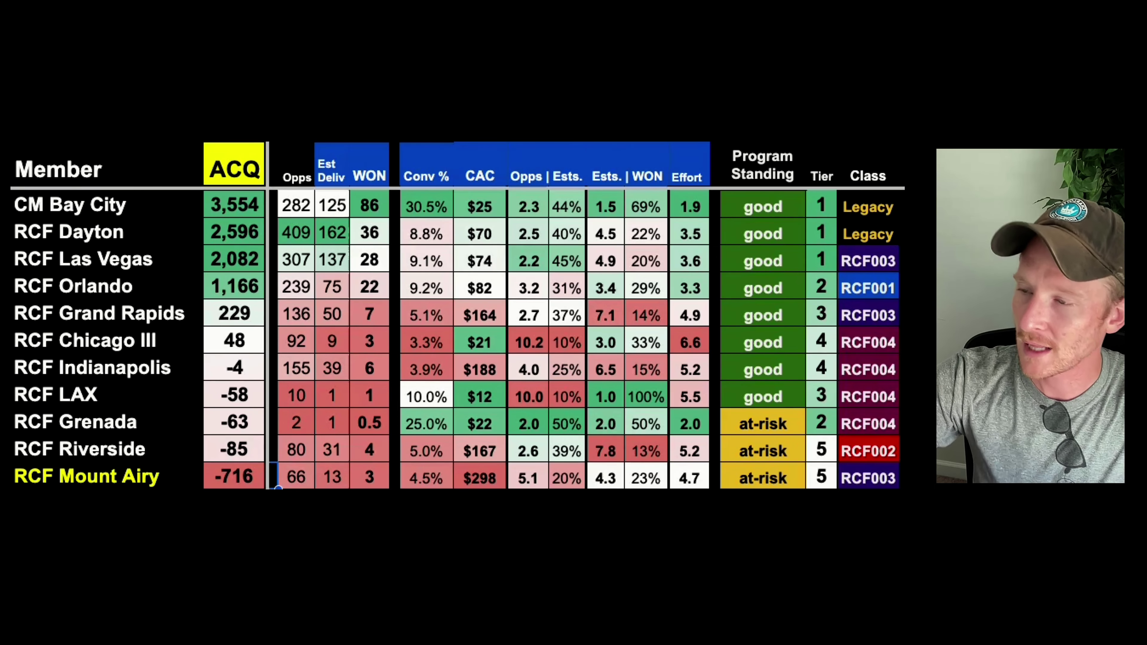
scroll(682, 347, "right", 10)
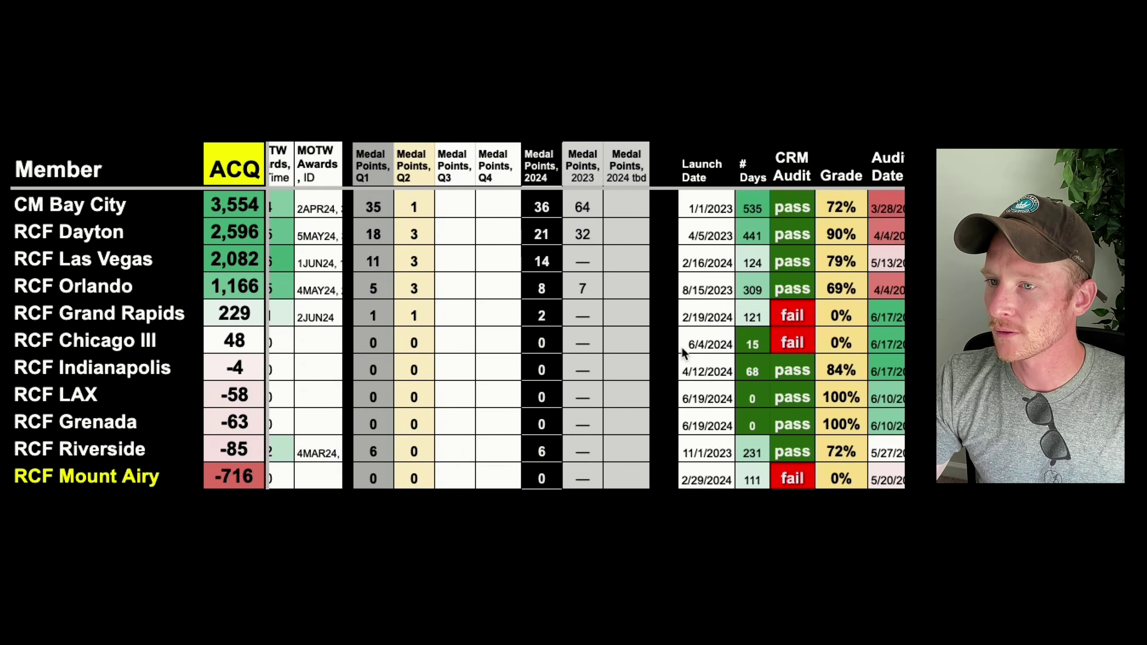